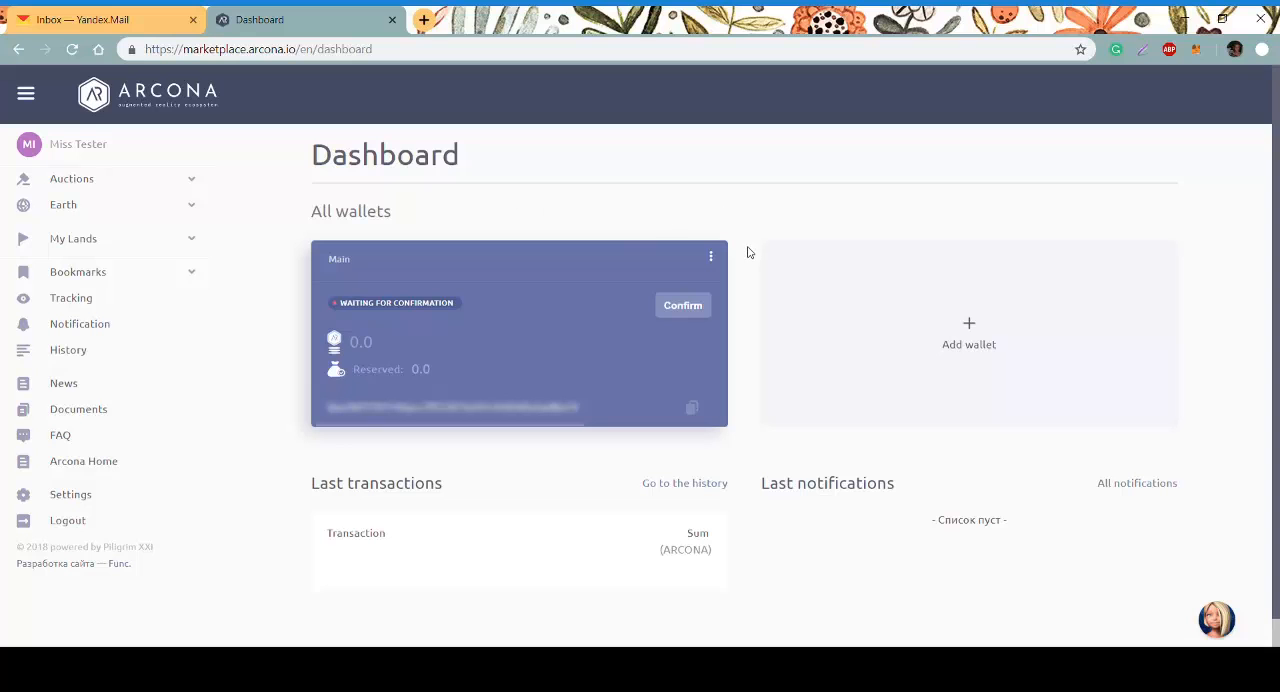
Start confirmation of wallet Main to show its verification steps
{"action": "left_click", "coordinate": [686, 307]}
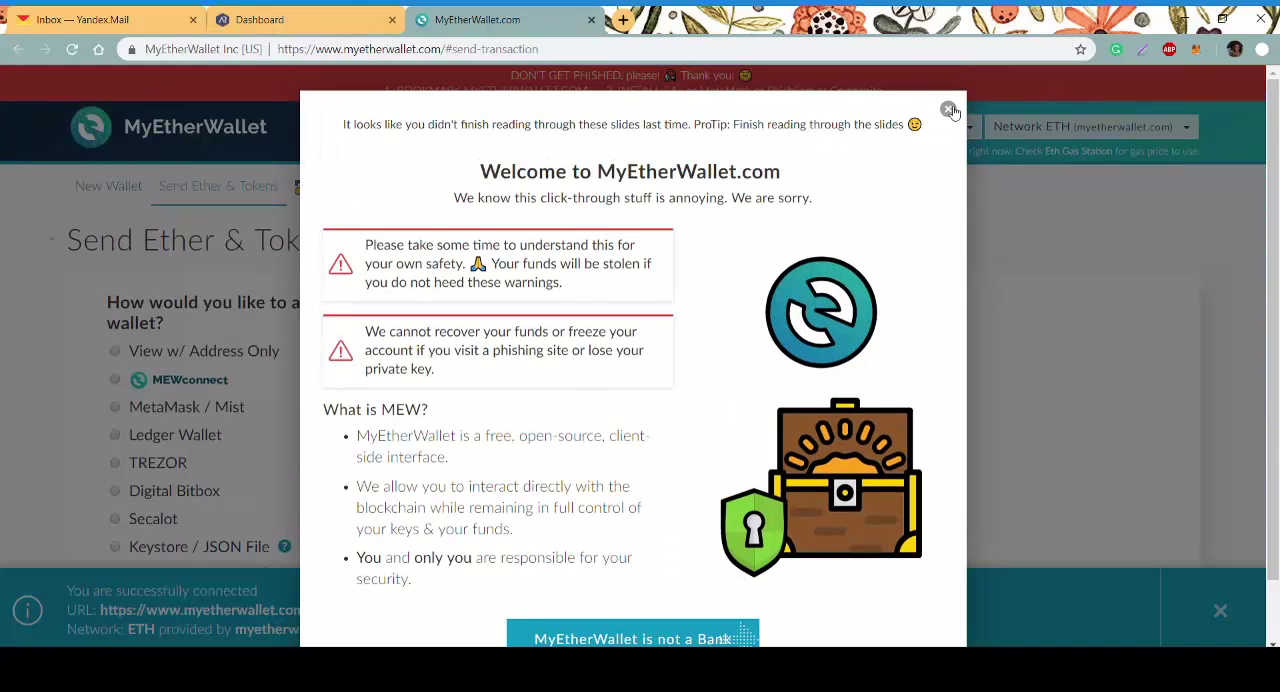
Choose the ETH (myetherwallet.com) network and dismiss the welcome and connection notices
{"action": "left_click", "coordinate": [953, 115]}
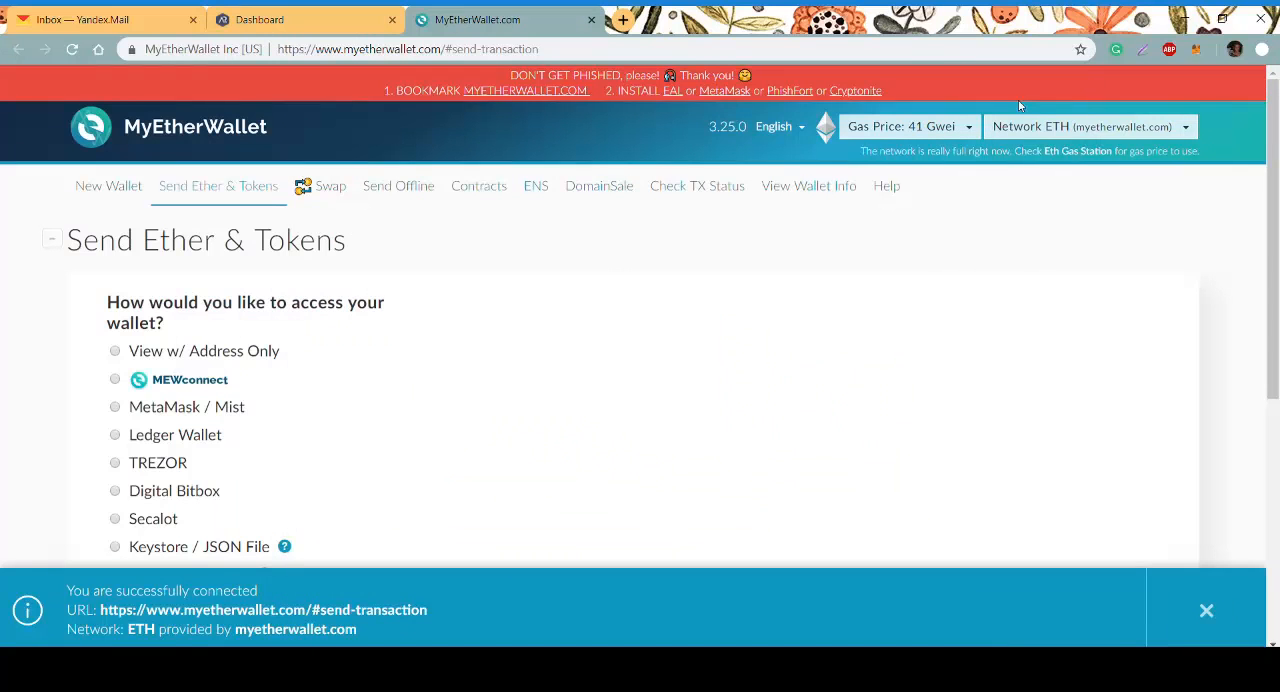
{"action": "left_click", "coordinate": [1133, 127]}
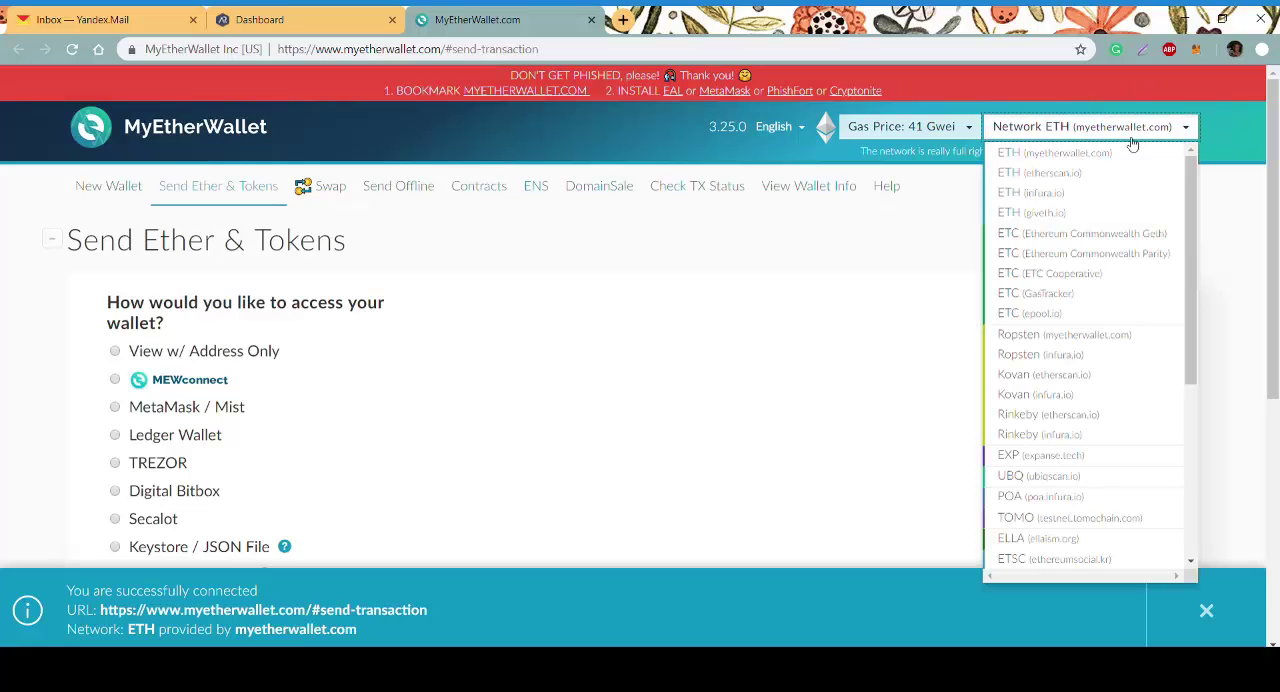
{"action": "left_click", "coordinate": [1078, 153]}
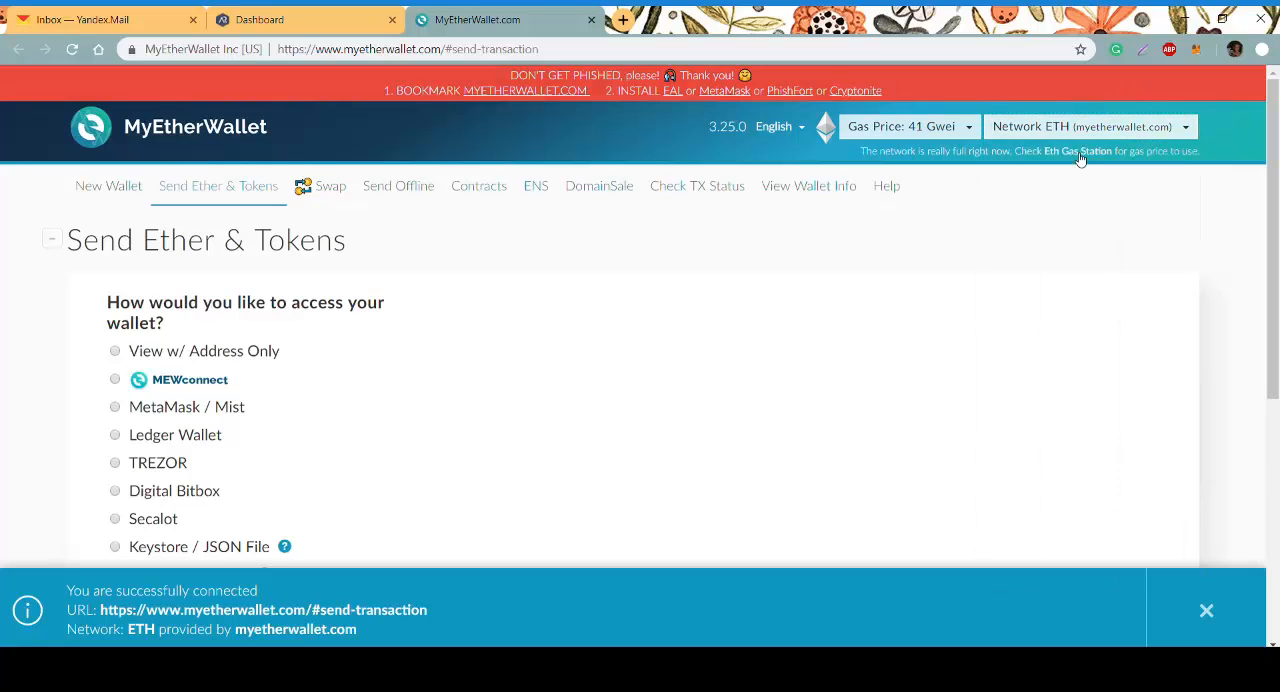
{"action": "scroll", "coordinate": [615, 285], "scroll_direction": "down", "scroll_amount": 2}
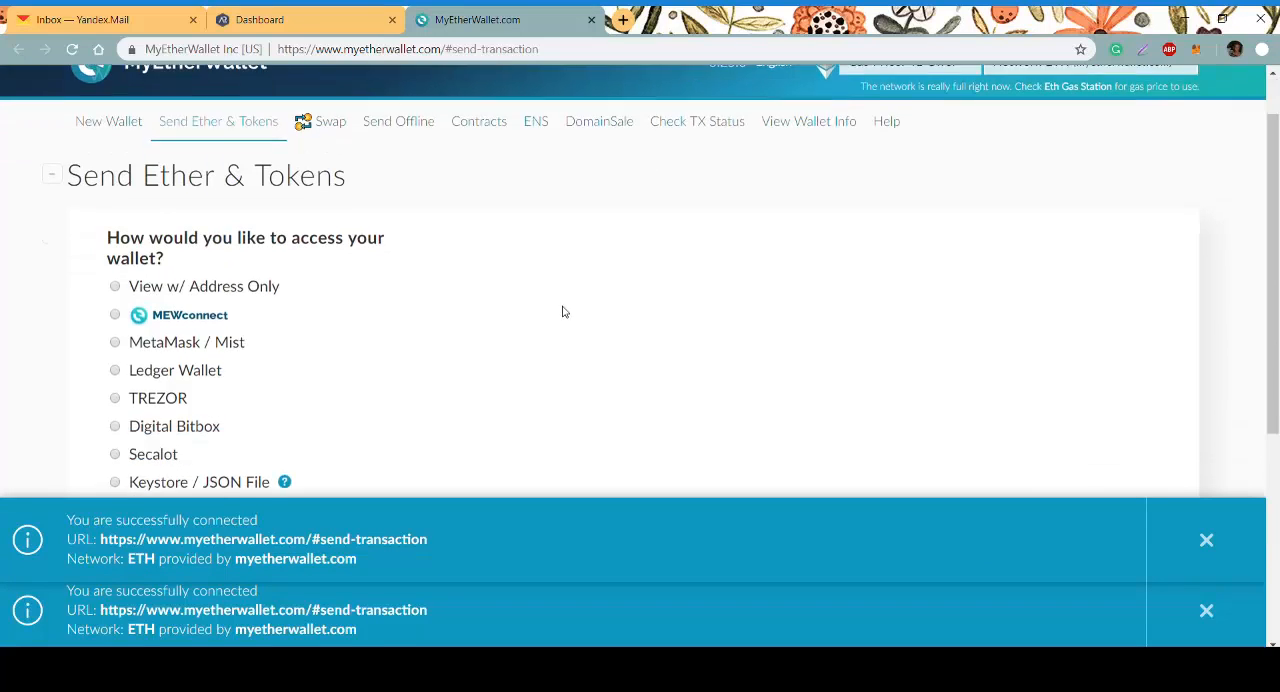
{"action": "left_click", "coordinate": [1206, 539]}
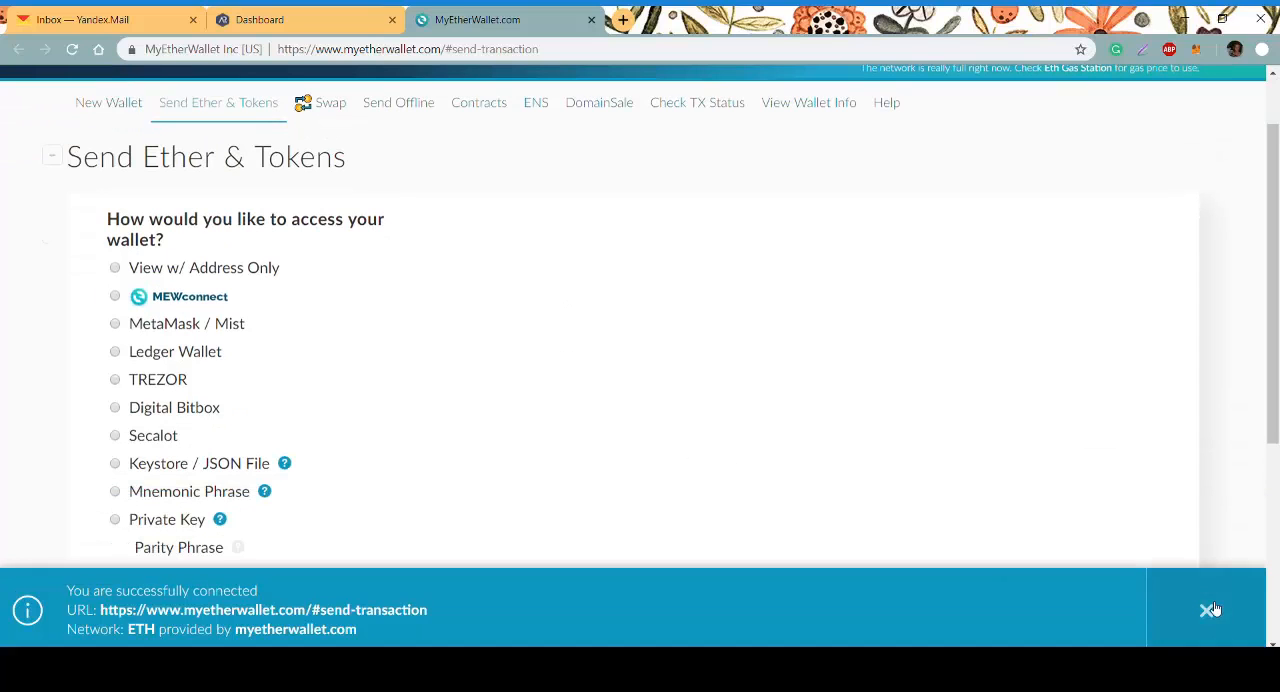
{"action": "left_click", "coordinate": [1206, 610]}
{"action": "scroll", "coordinate": [107, 390], "scroll_direction": "down", "scroll_amount": 2}
{"action": "scroll", "coordinate": [107, 390], "scroll_direction": "down", "scroll_amount": 2}
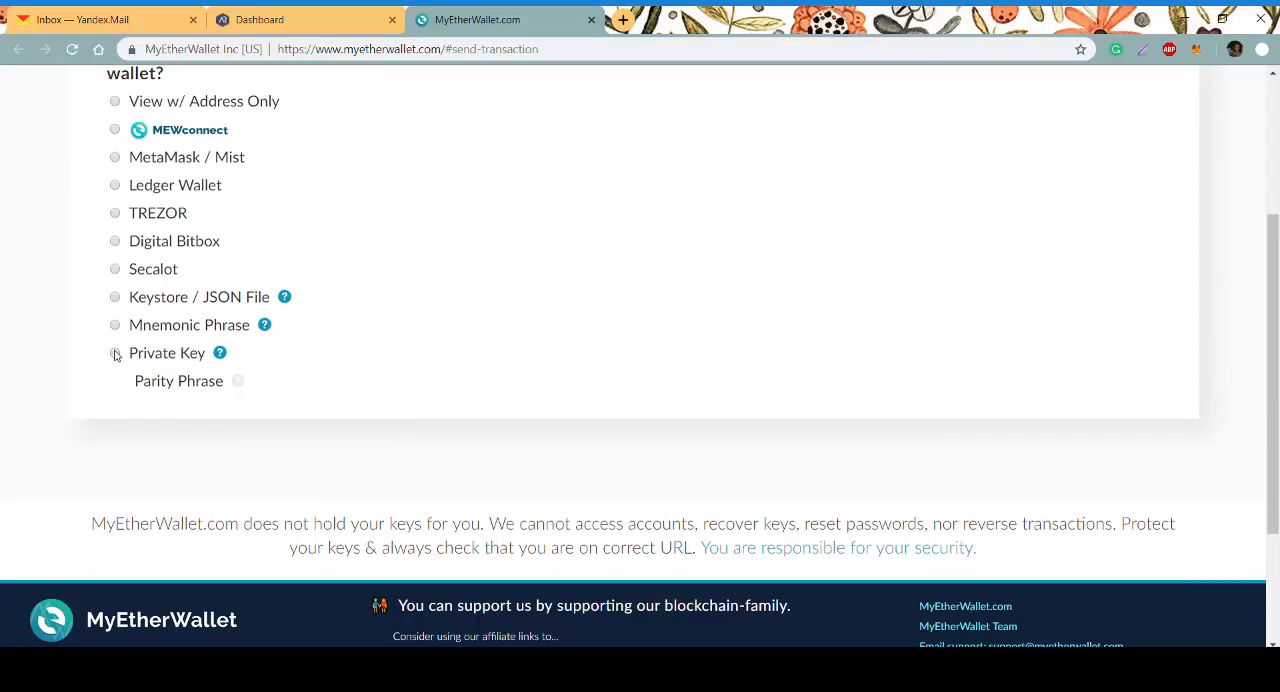
Access the wallet via Private Key, paste the key and unlock it
{"action": "left_click", "coordinate": [114, 353]}
{"action": "left_click", "coordinate": [812, 318]}
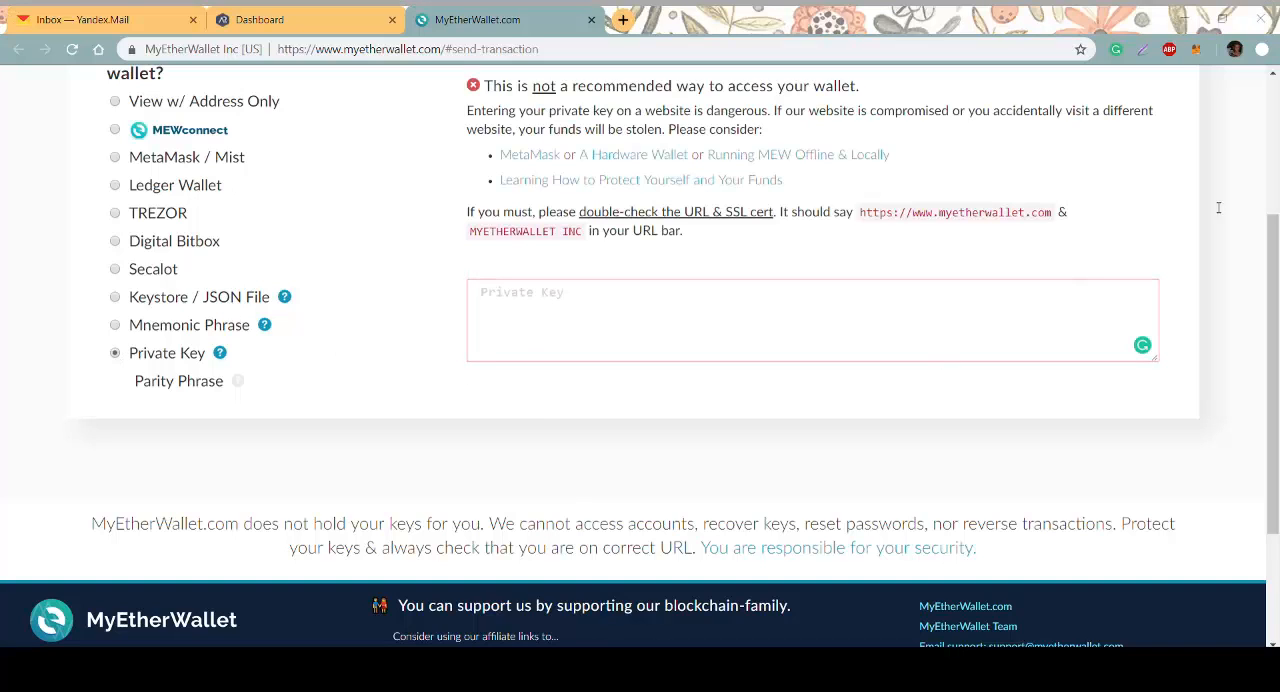
{"action": "left_click", "coordinate": [812, 318]}
{"action": "key", "text": "ctrl+v"}
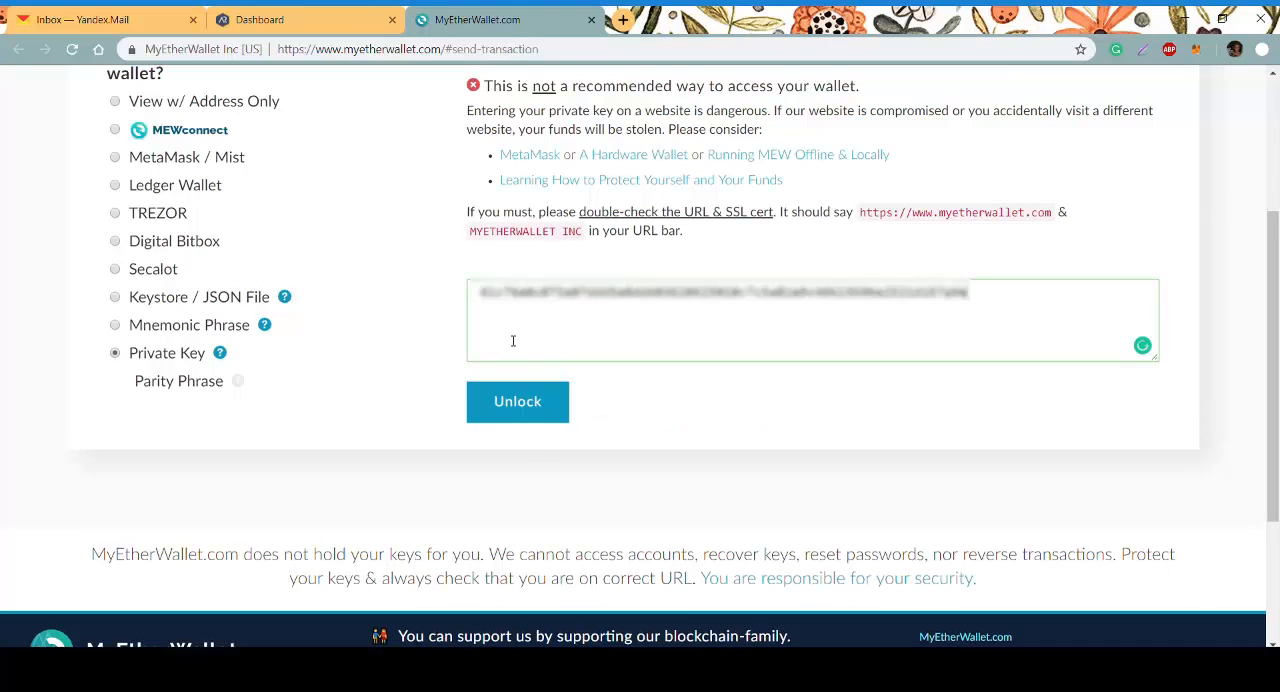
{"action": "left_click", "coordinate": [518, 405]}
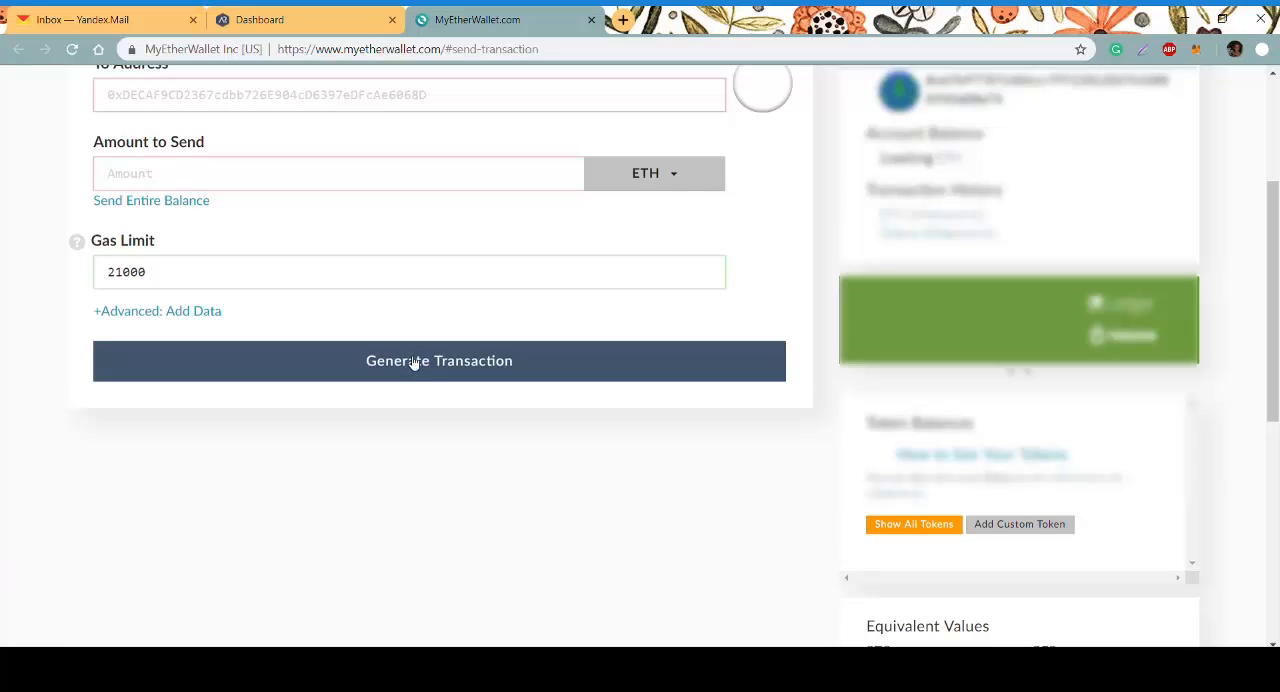
{"action": "scroll", "coordinate": [120, 110], "scroll_direction": "up", "scroll_amount": 5}
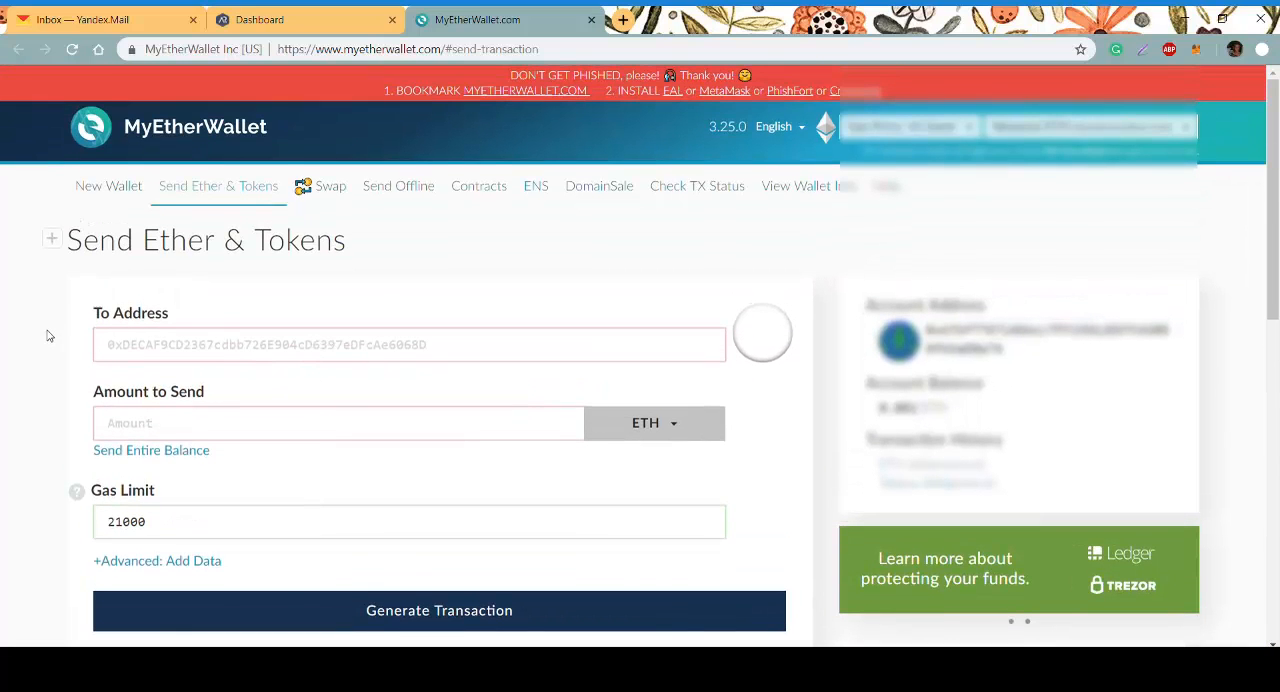
{"action": "scroll", "coordinate": [50, 335], "scroll_direction": "down", "scroll_amount": 1}
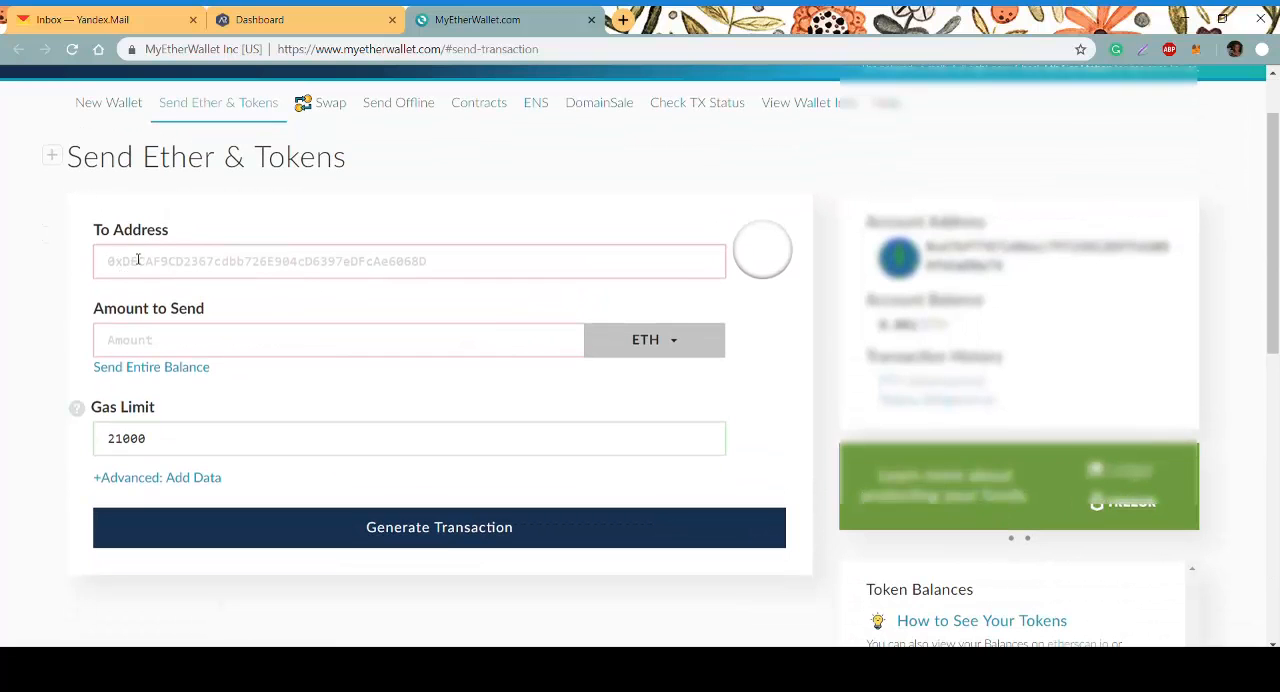
Copy contract address 0x0e5632feb2c2619dba9c7e2dc5a7ed3fd14969da from Arcona into the To Address field
{"action": "left_click", "coordinate": [260, 19]}
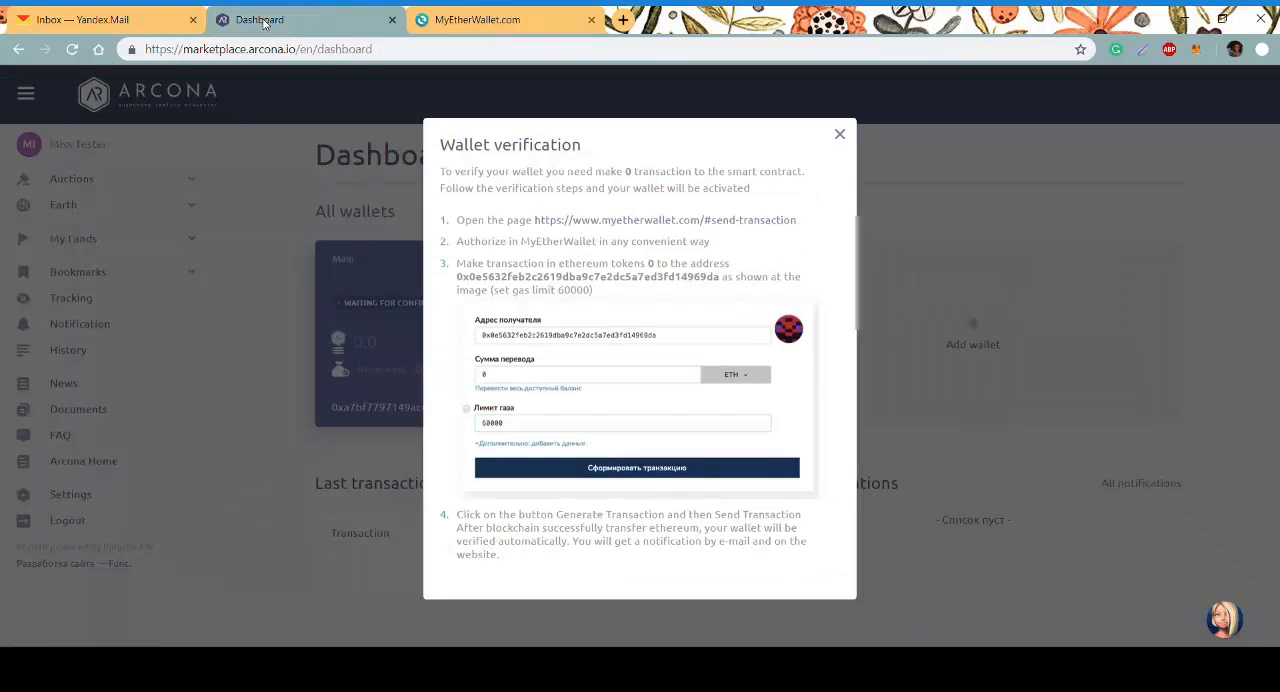
{"action": "double_click", "coordinate": [596, 278]}
{"action": "key", "text": "ctrl+c"}
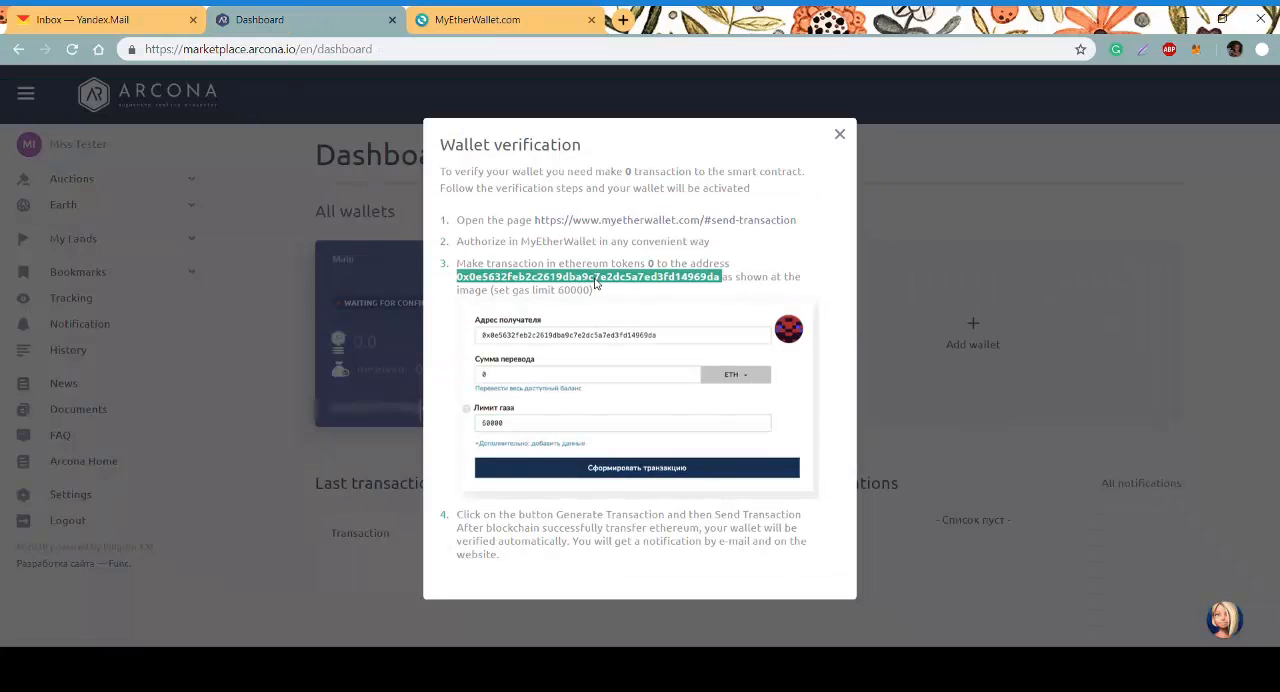
{"action": "left_click", "coordinate": [477, 19]}
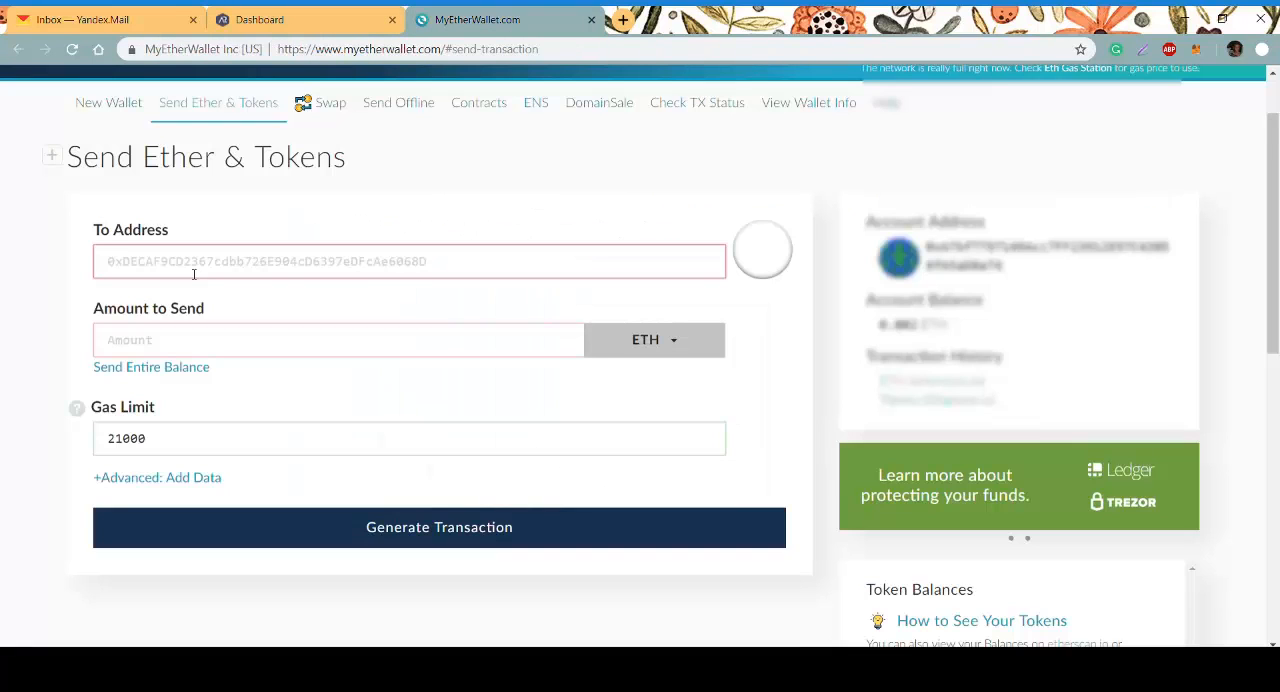
{"action": "left_click", "coordinate": [194, 260]}
{"action": "key", "text": "ctrl+v"}
Copy the 0 amount from the Arcona instructions and return to the send form
{"action": "left_click", "coordinate": [300, 19]}
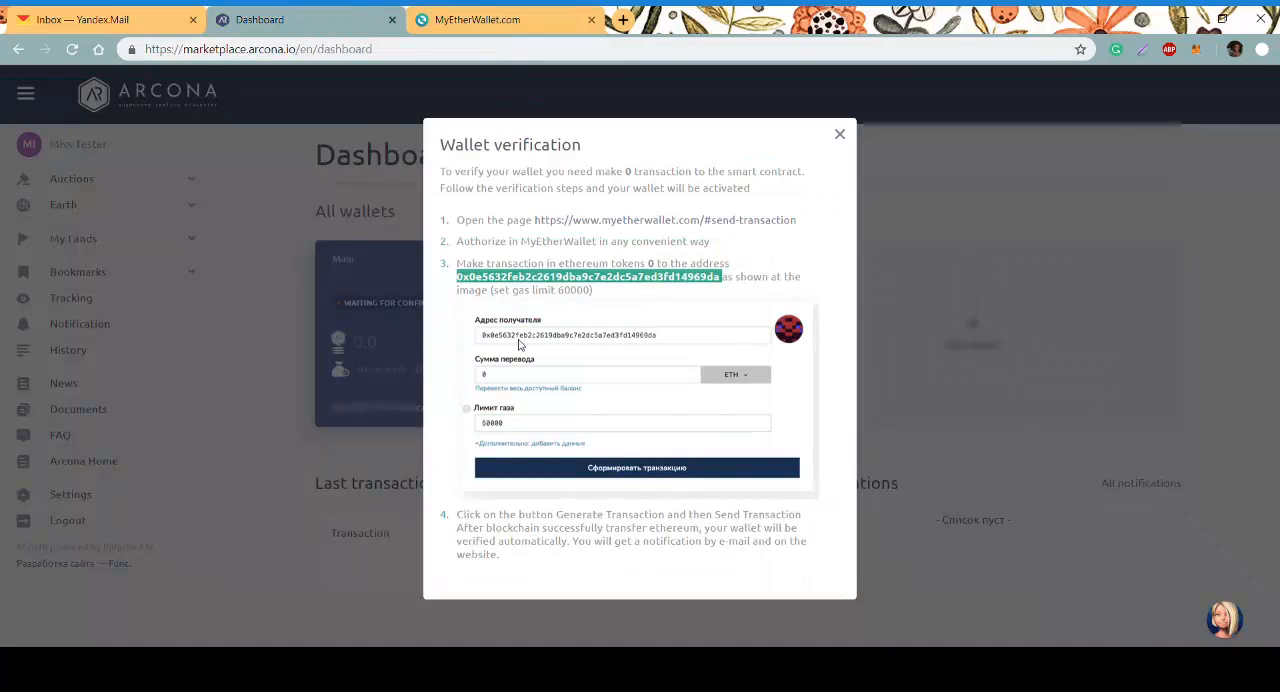
{"action": "double_click", "coordinate": [650, 264]}
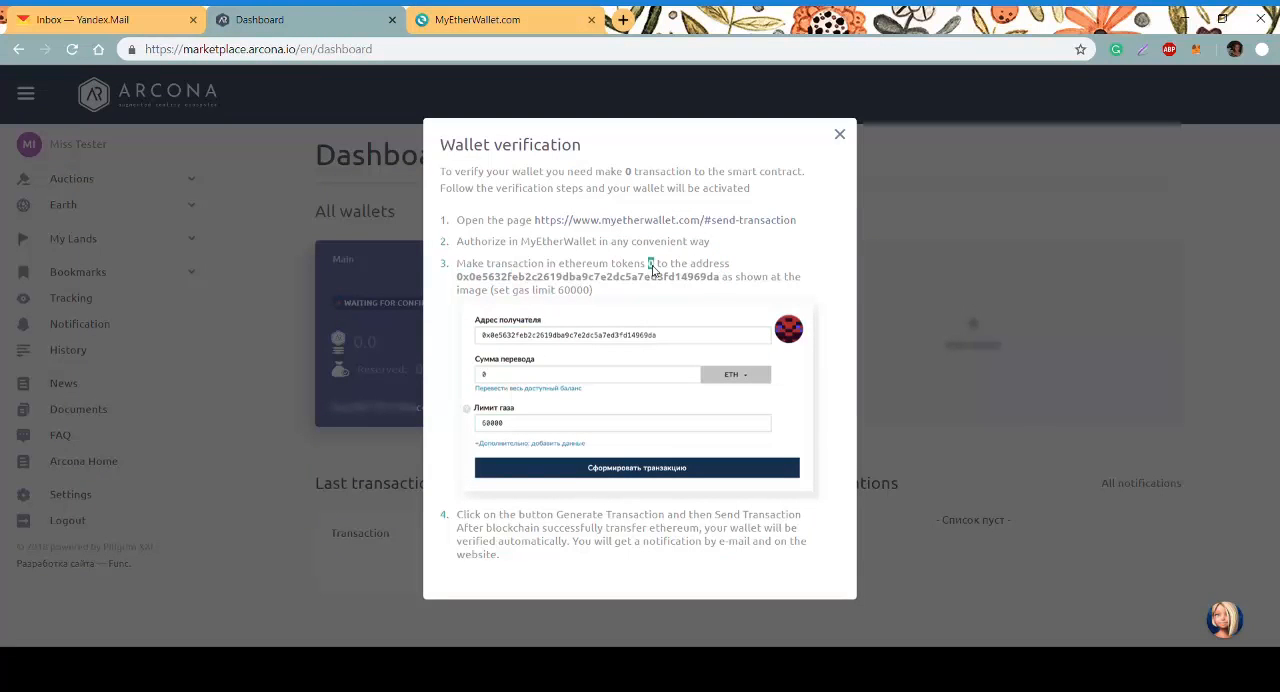
{"action": "left_click", "coordinate": [477, 19]}
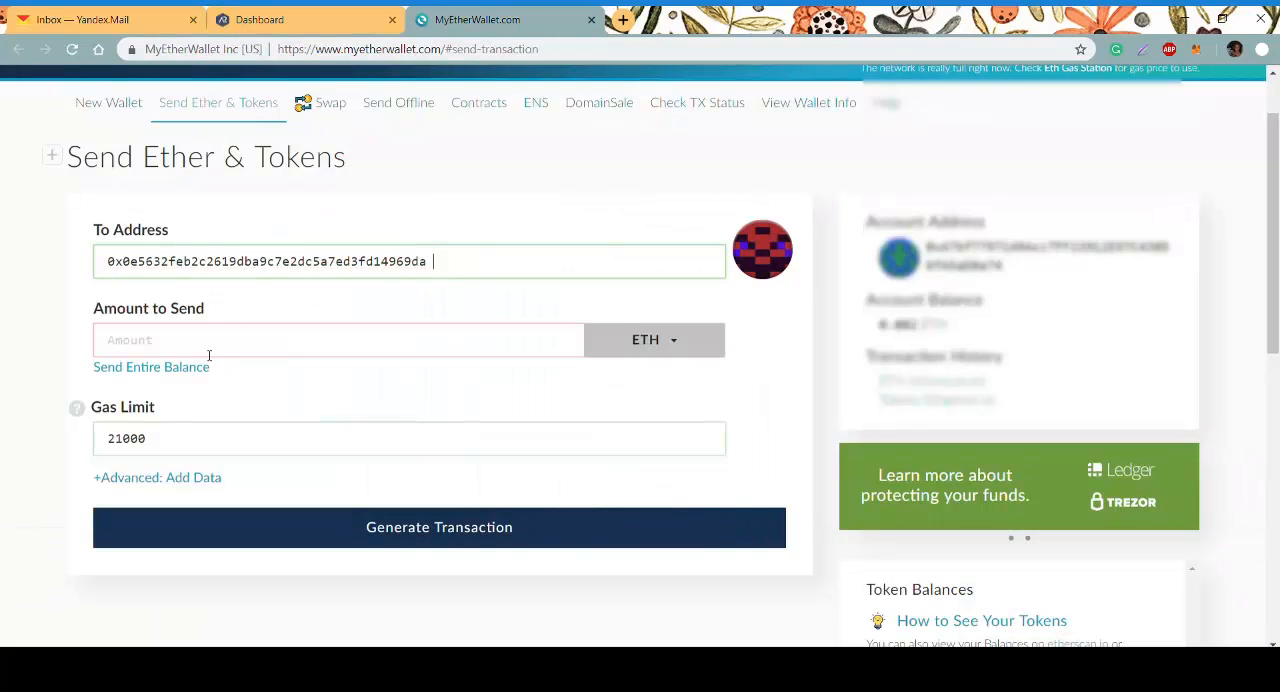
Enter 0 as the amount to send and set the gas limit
{"action": "left_click", "coordinate": [213, 344]}
{"action": "type", "text": "0"}
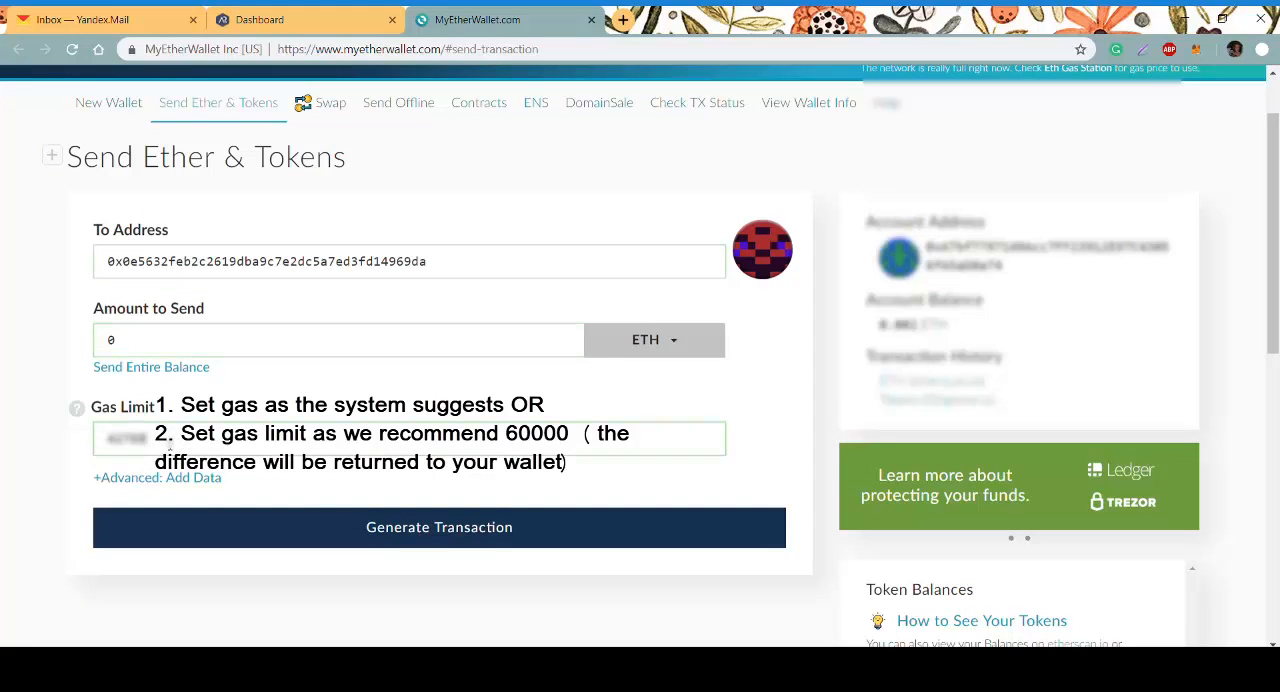
{"action": "left_click", "coordinate": [125, 440]}
Generate the transaction, send it and confirm sending 0 ETH to the contract
{"action": "left_click", "coordinate": [437, 541]}
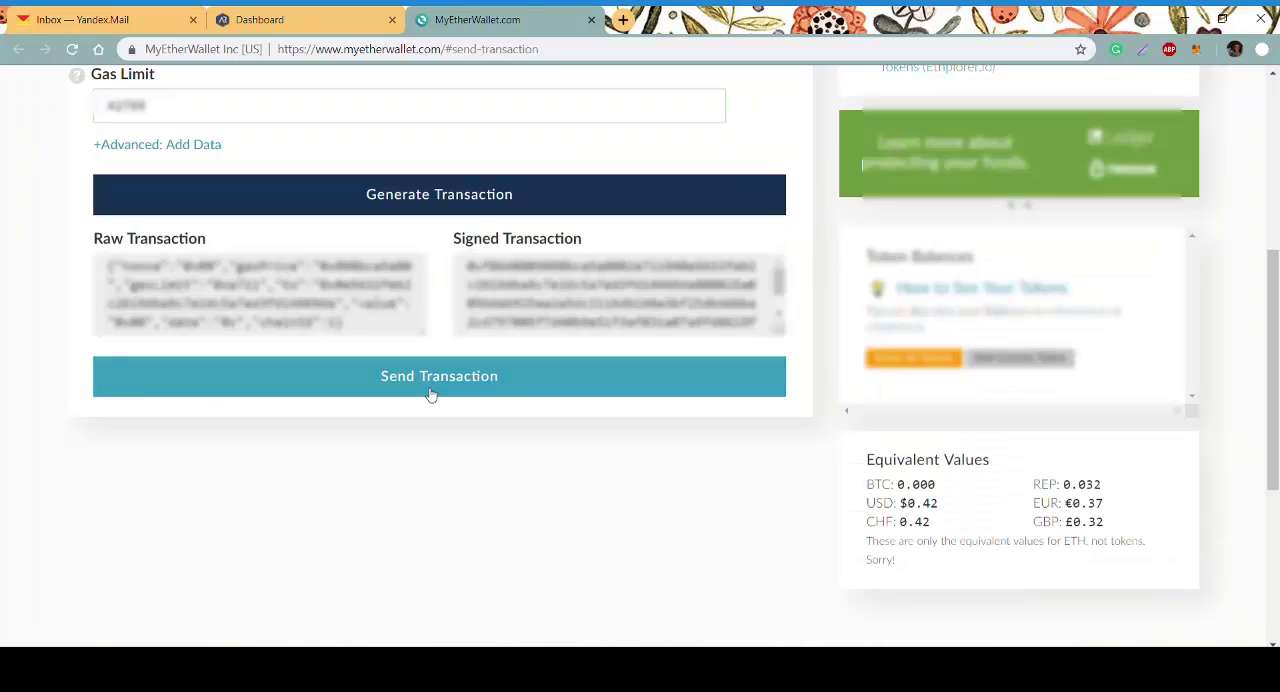
{"action": "scroll", "coordinate": [437, 541], "scroll_direction": "down", "scroll_amount": 3}
{"action": "left_click", "coordinate": [420, 384]}
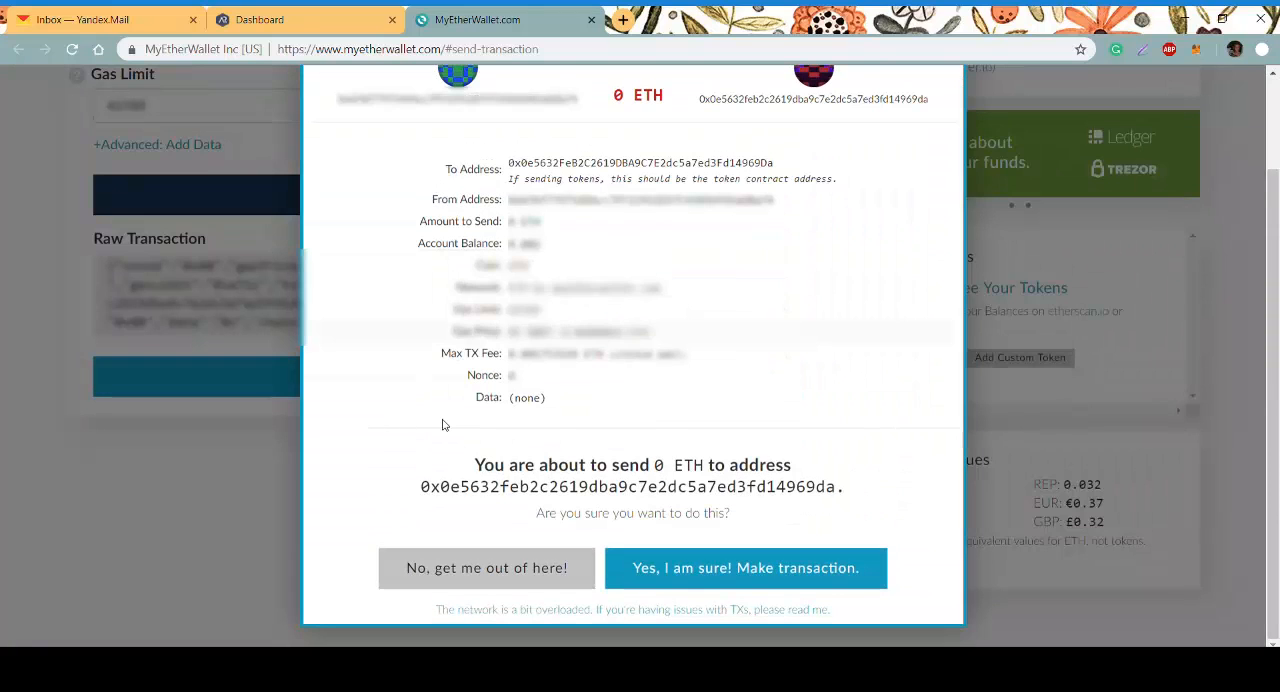
{"action": "left_click", "coordinate": [700, 568]}
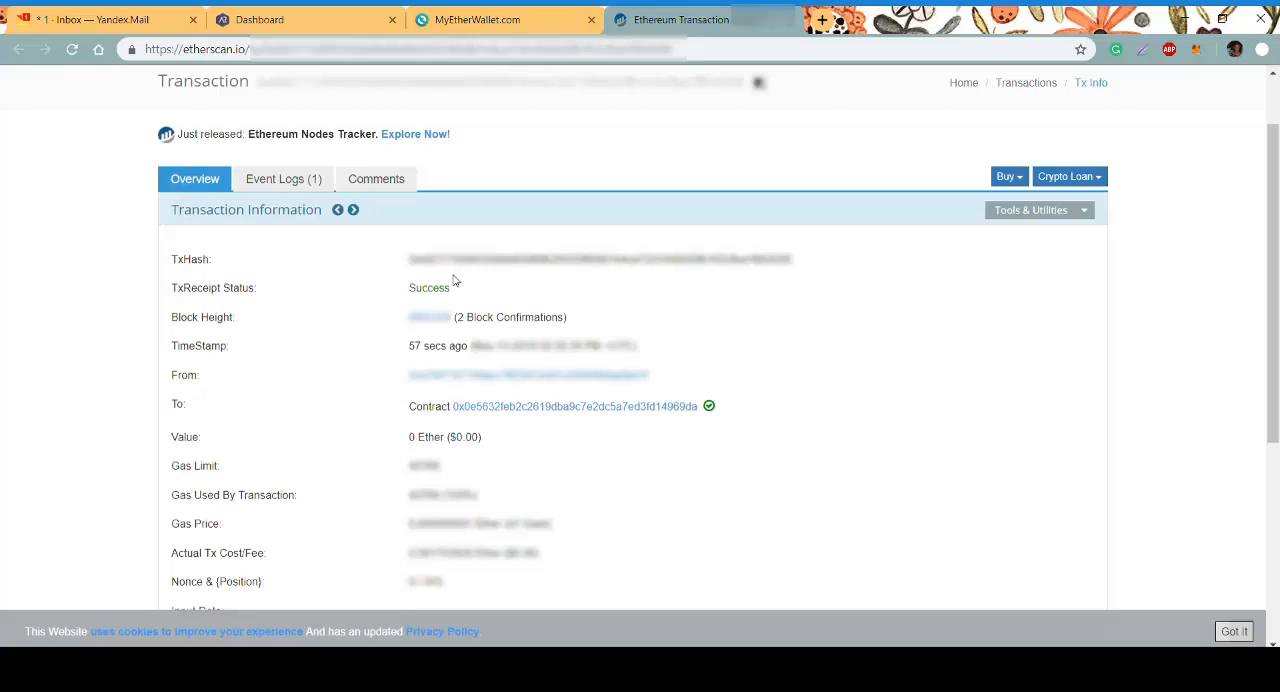
Close the verification dialog and reload the Arcona dashboard so wallet Main shows ACTIVE
{"action": "left_click", "coordinate": [260, 19]}
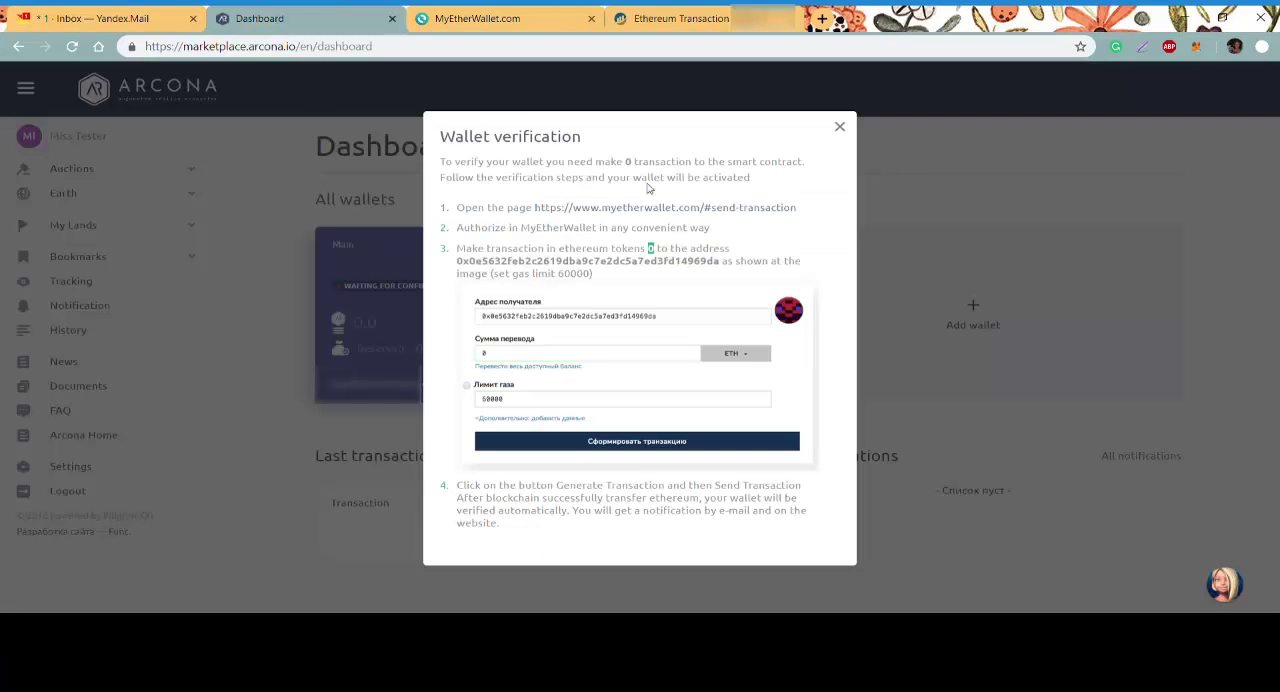
{"action": "left_click", "coordinate": [840, 127]}
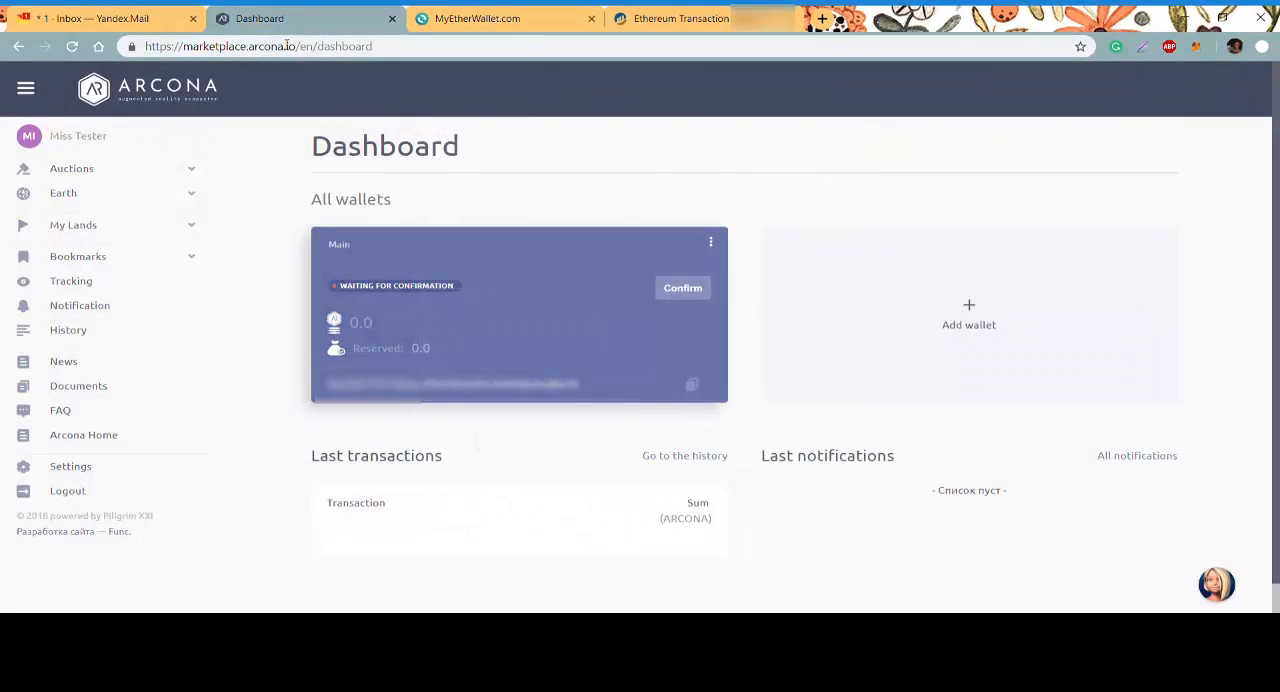
{"action": "left_click", "coordinate": [324, 47]}
{"action": "key", "text": "Return"}
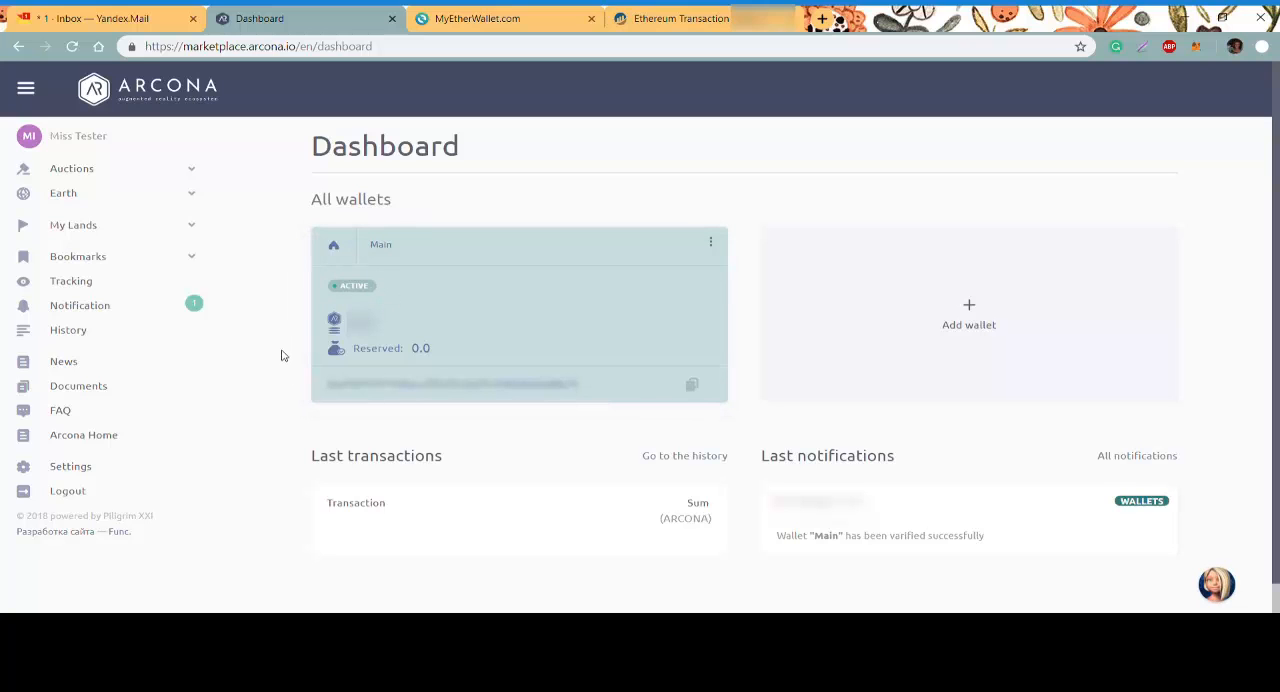
Open the 'Wallet is confirmed' email from Arcona in the Yandex Mail inbox
{"action": "left_click", "coordinate": [120, 18]}
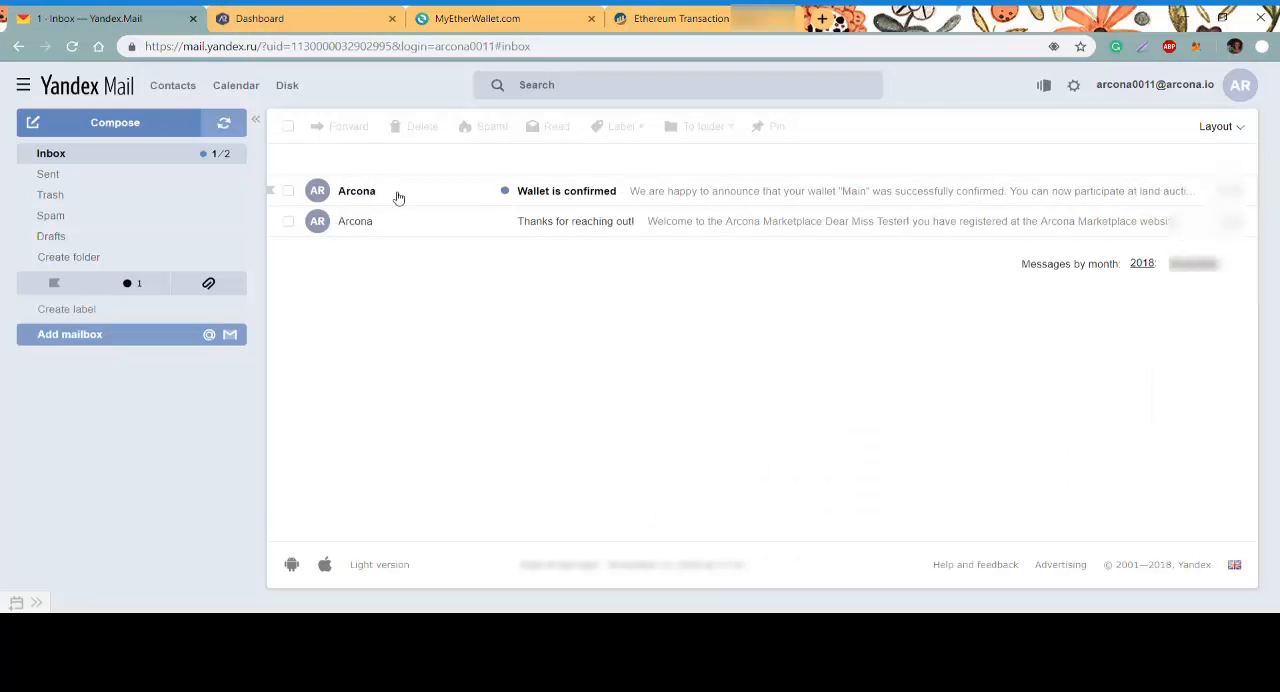
{"action": "left_click", "coordinate": [540, 196]}
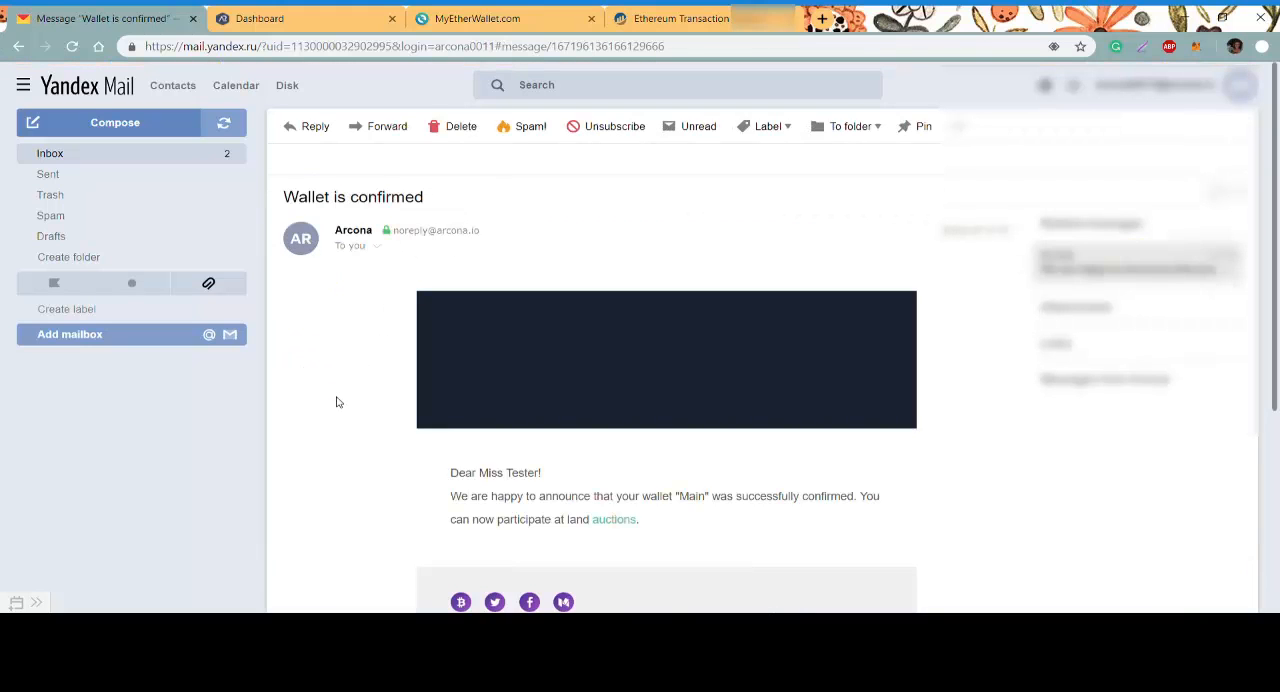
{"action": "scroll", "coordinate": [340, 400], "scroll_direction": "down", "scroll_amount": 2}
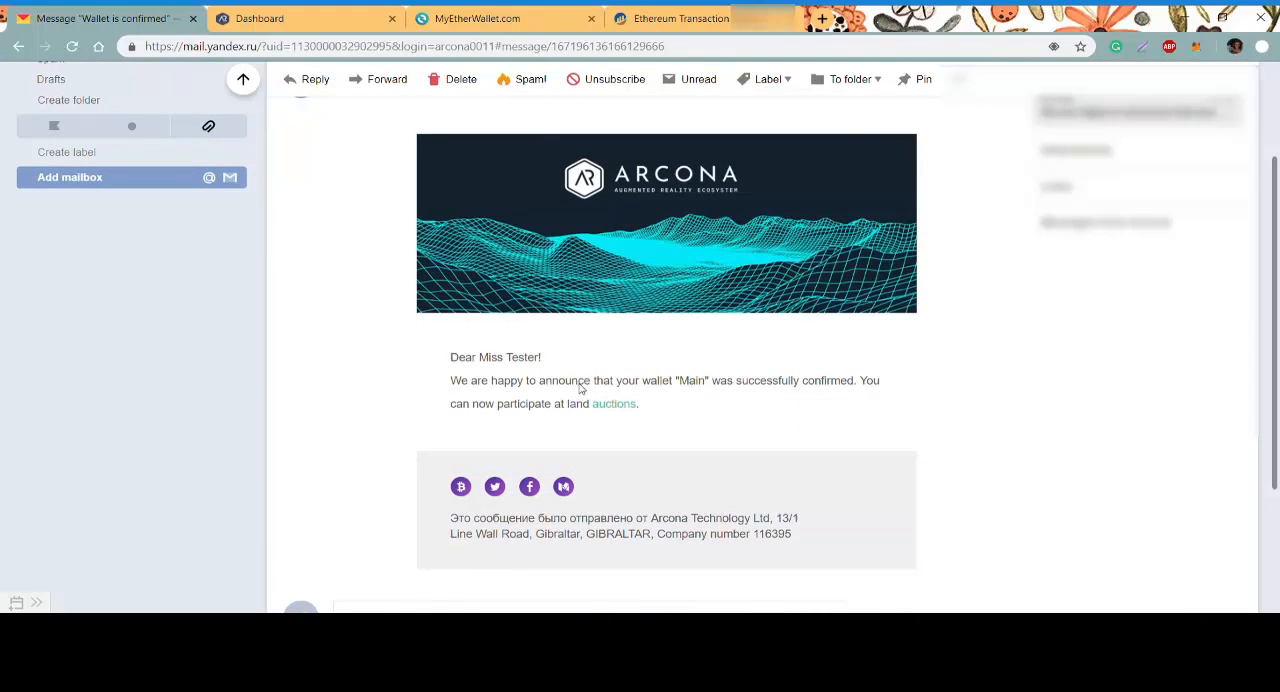